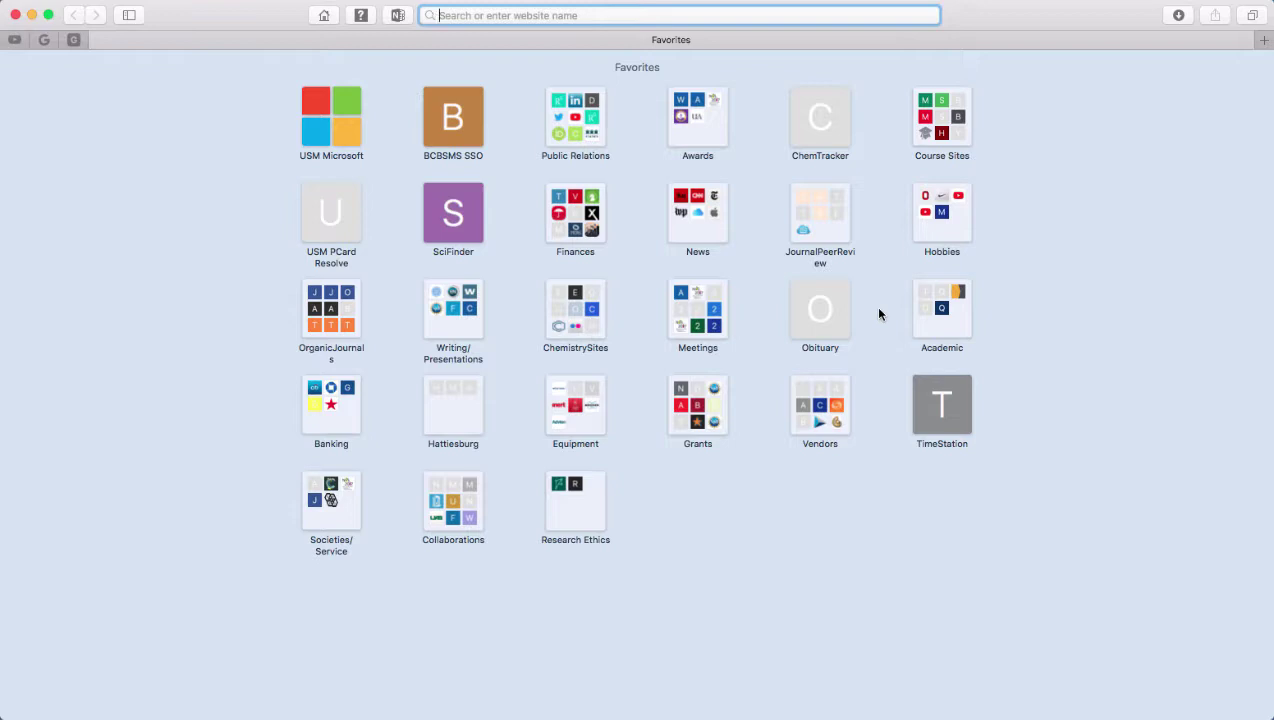
# Run a Google search for 'usm library' from the Safari address bar.
pyautogui.write('usm ')
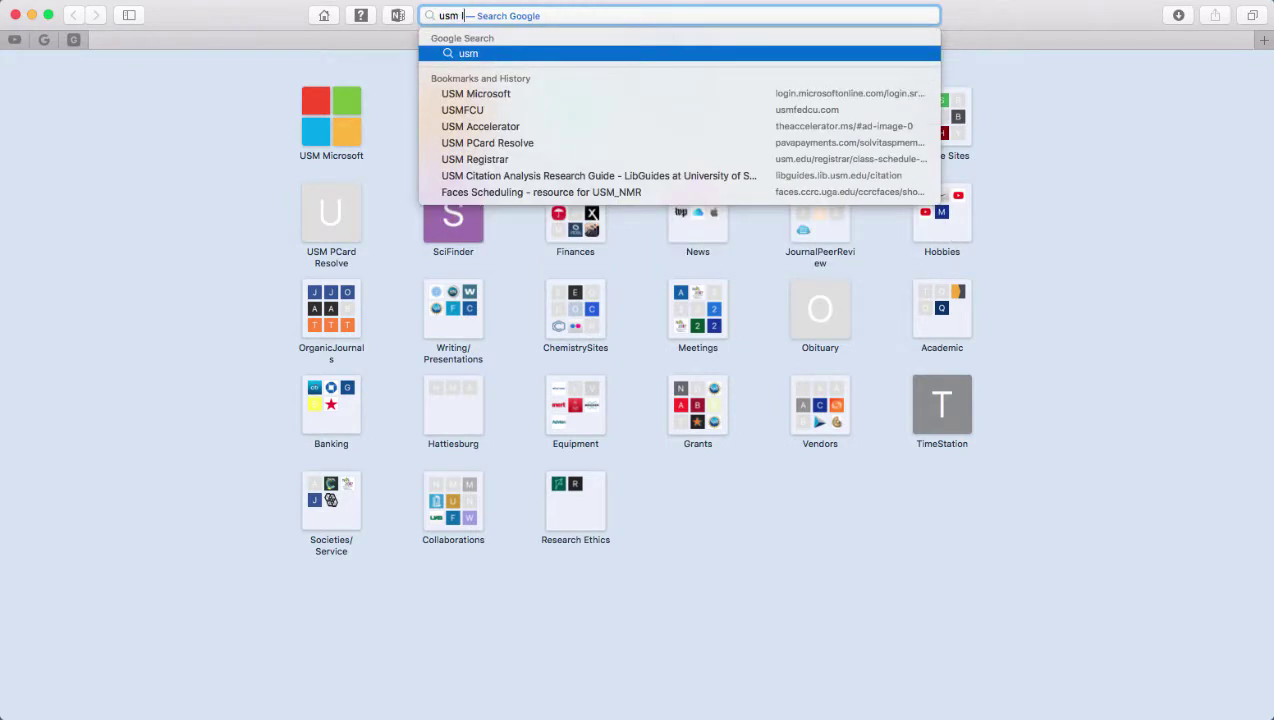
pyautogui.write('library')
pyautogui.press('Return')
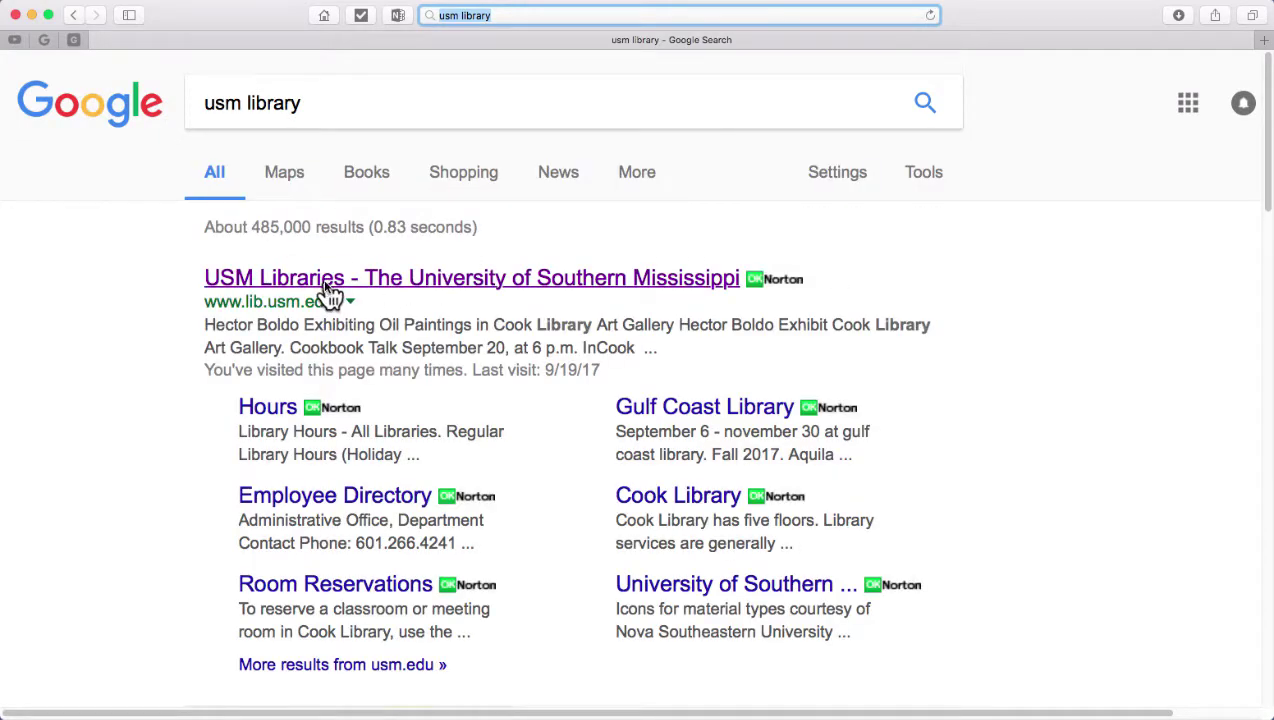
# Go from USM Libraries through Articles & Databases, letter S, to SciFinder - Chemical Abstracts.
pyautogui.click(325, 285)
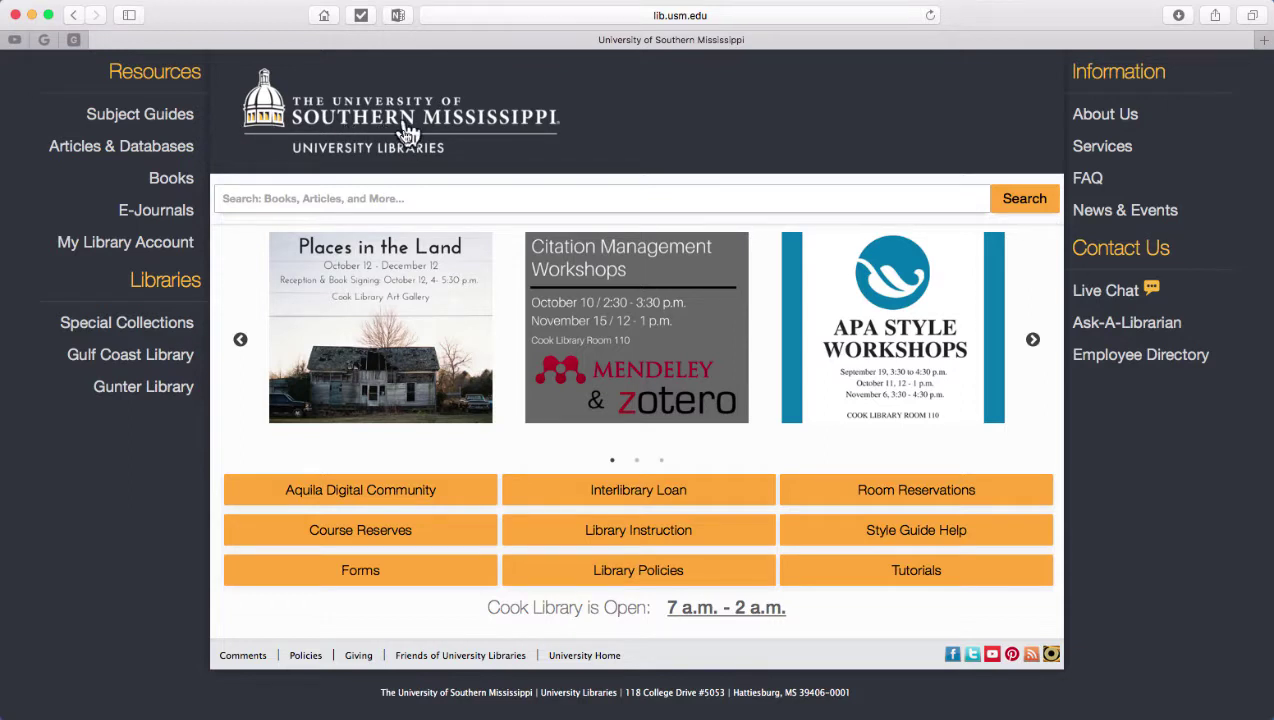
pyautogui.click(172, 148)
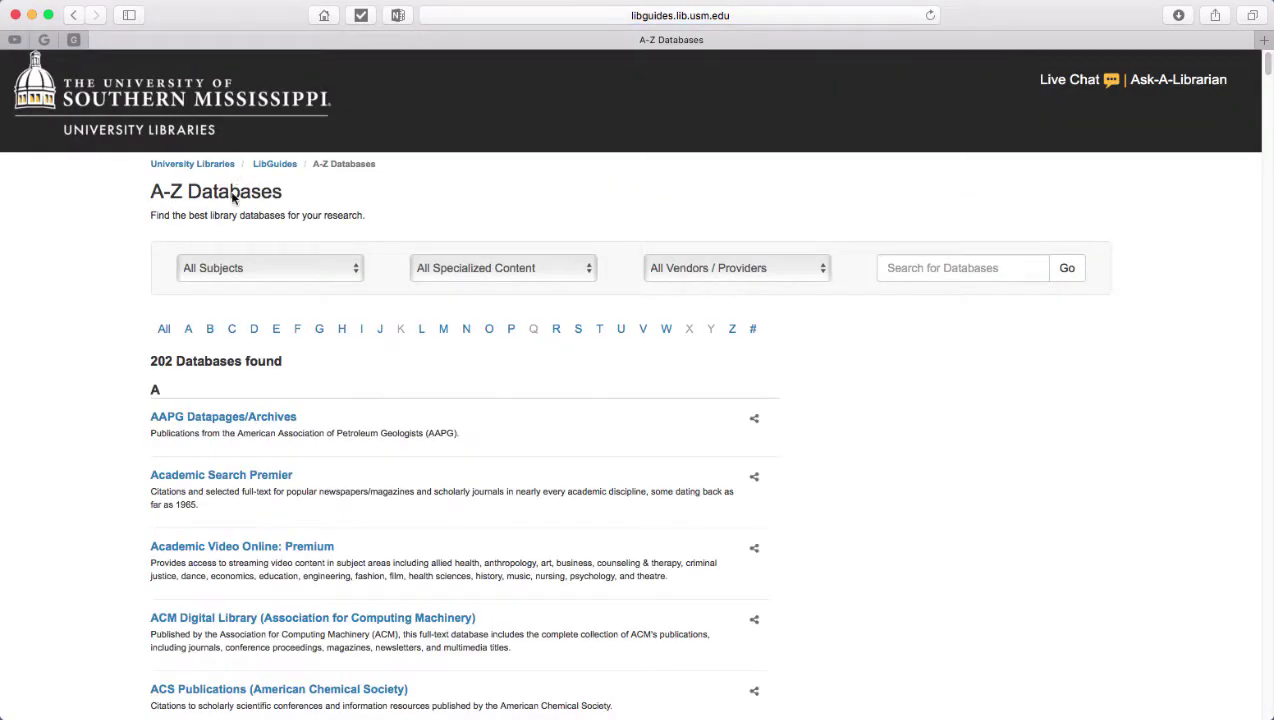
pyautogui.click(578, 329)
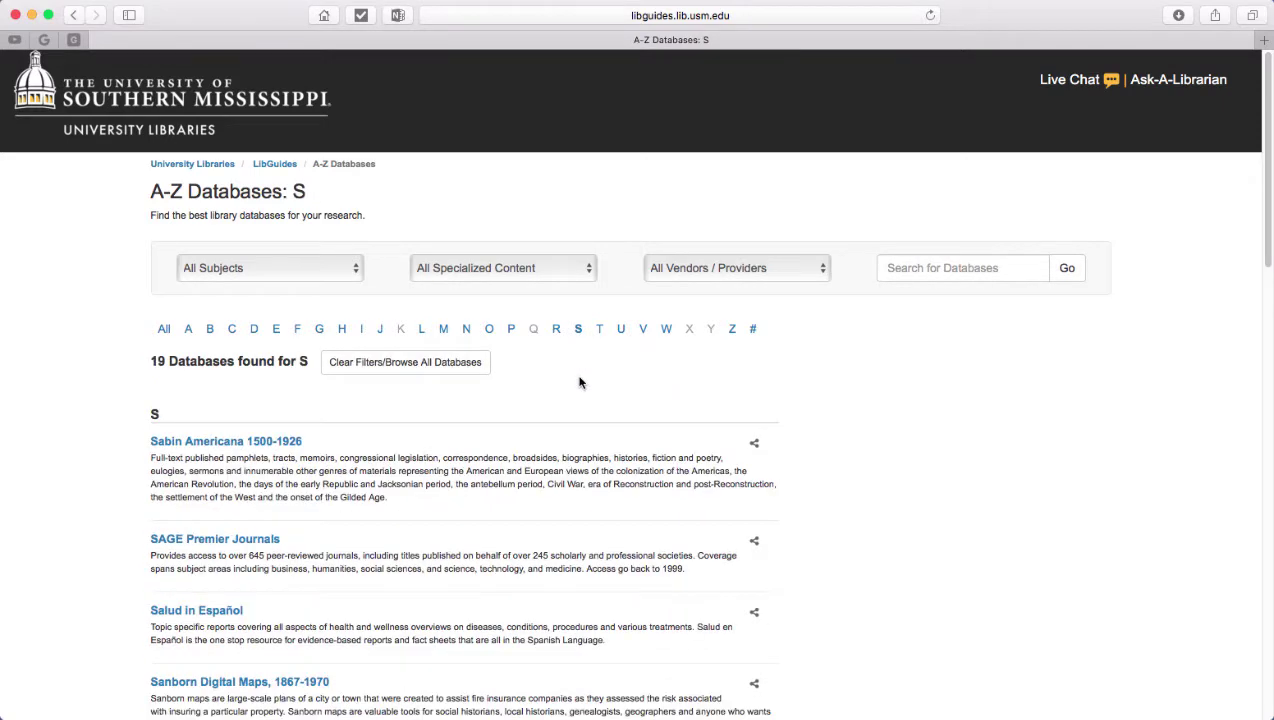
pyautogui.scroll(-10, 579, 382)
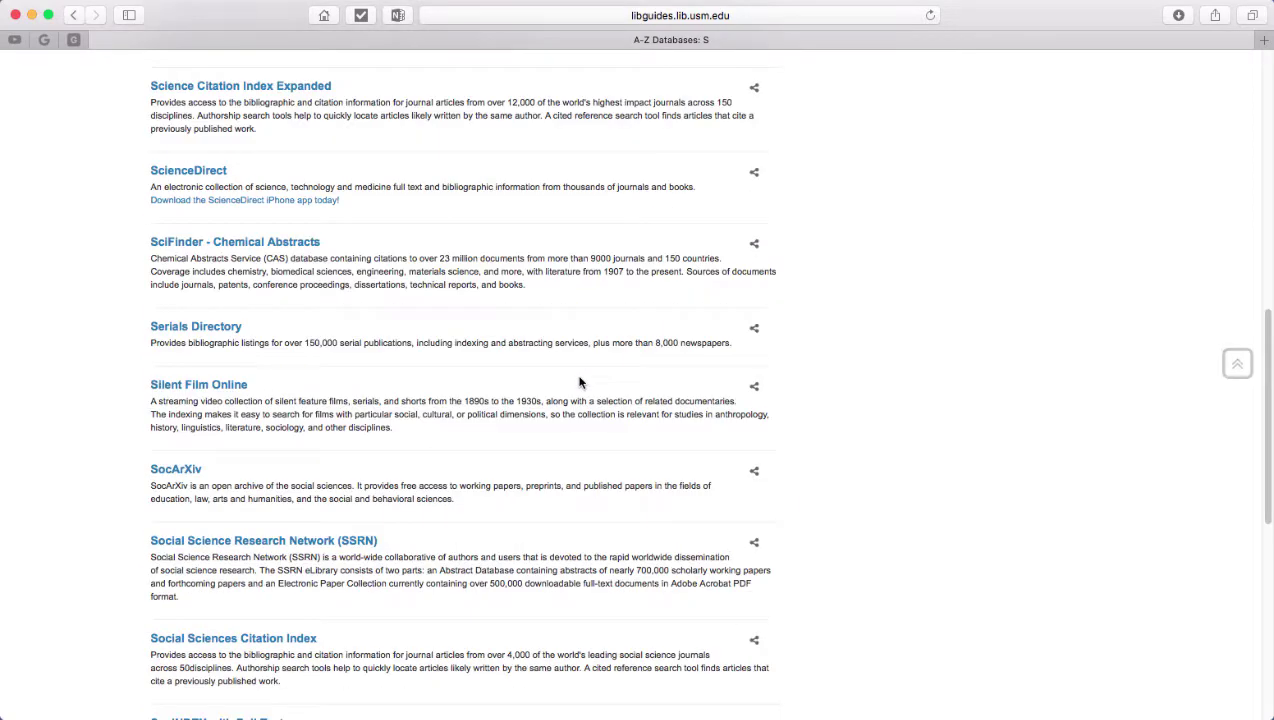
pyautogui.click(252, 250)
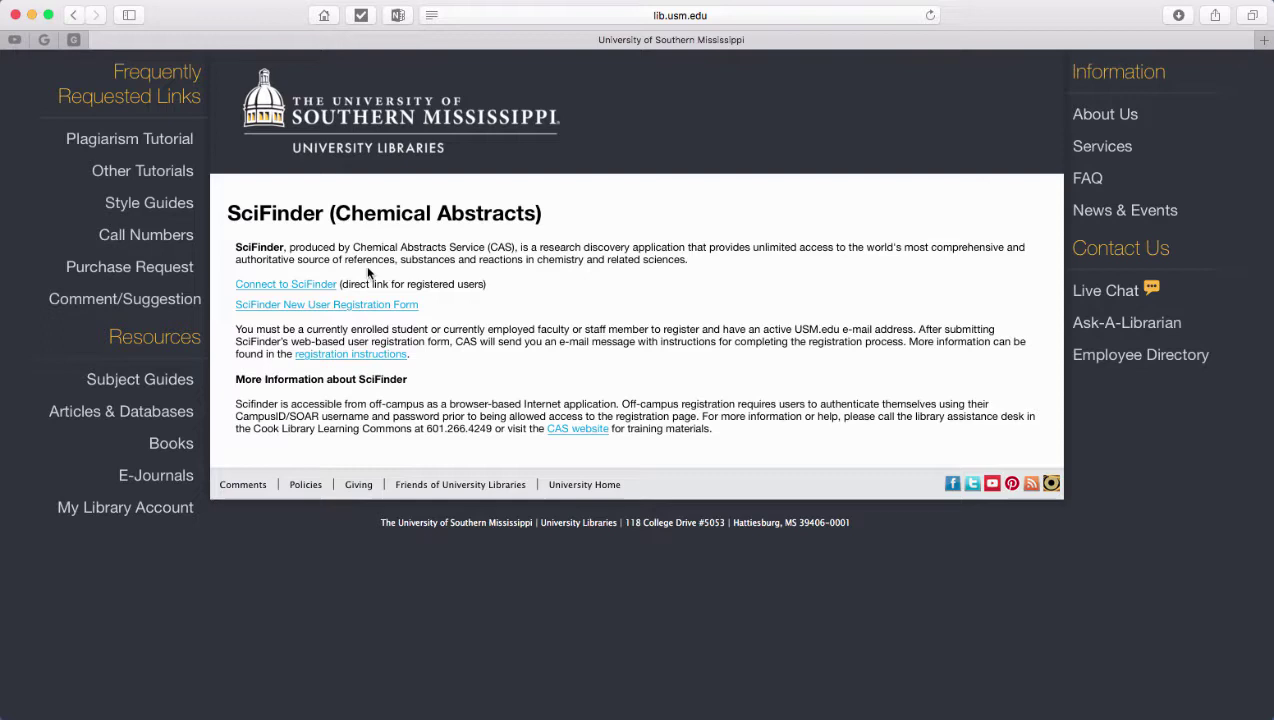
# Connect to SciFinder, sign in with the saved credentials, and show the Explore search types.
pyautogui.click(297, 289)
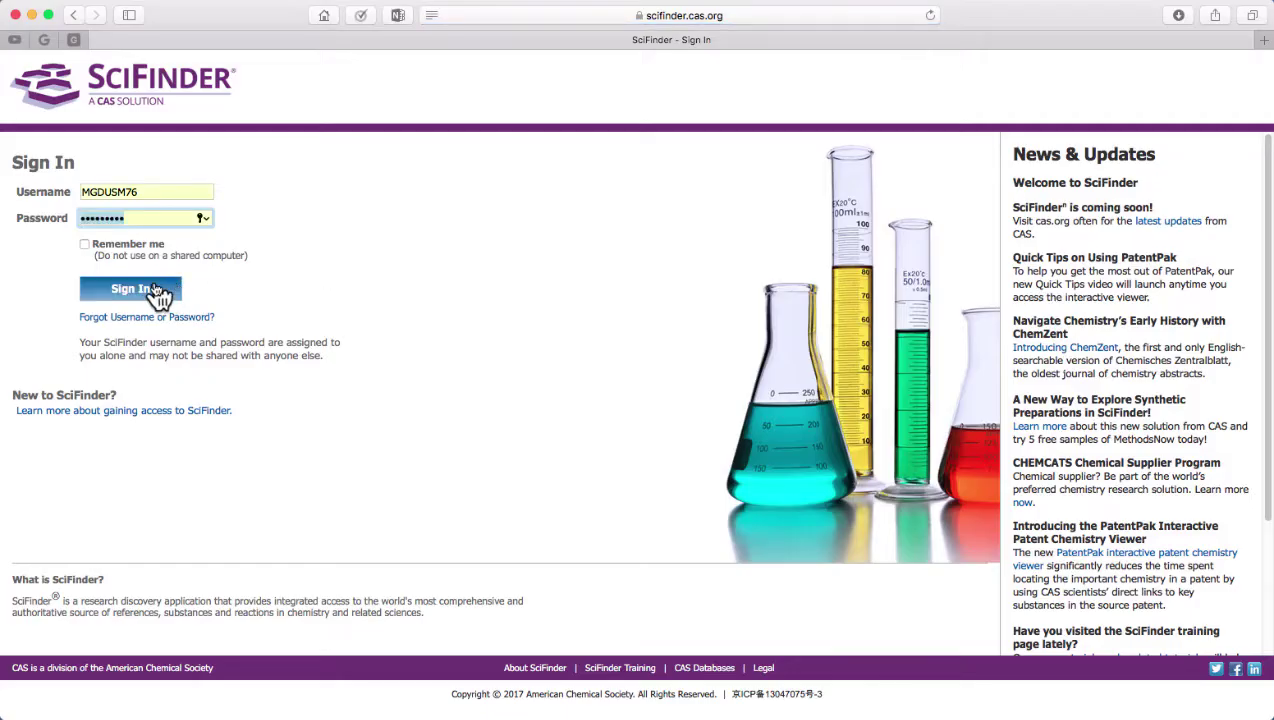
pyautogui.click(158, 292)
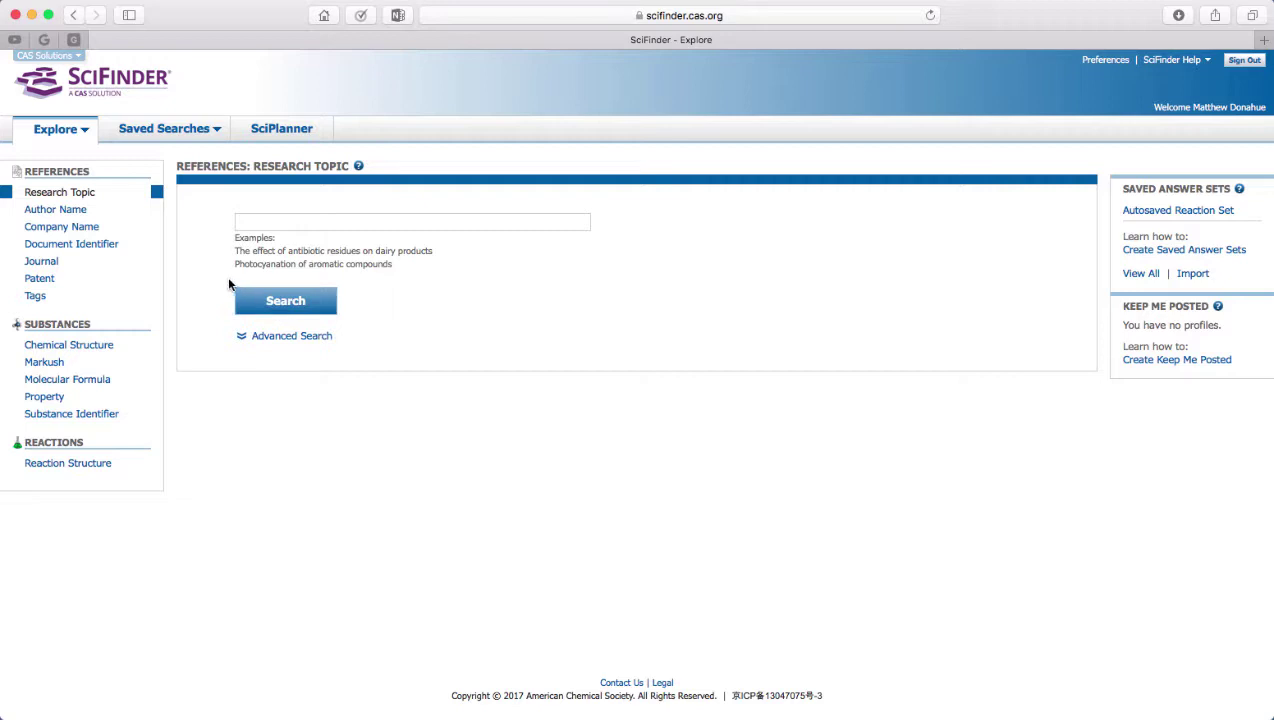
pyautogui.click(55, 135)
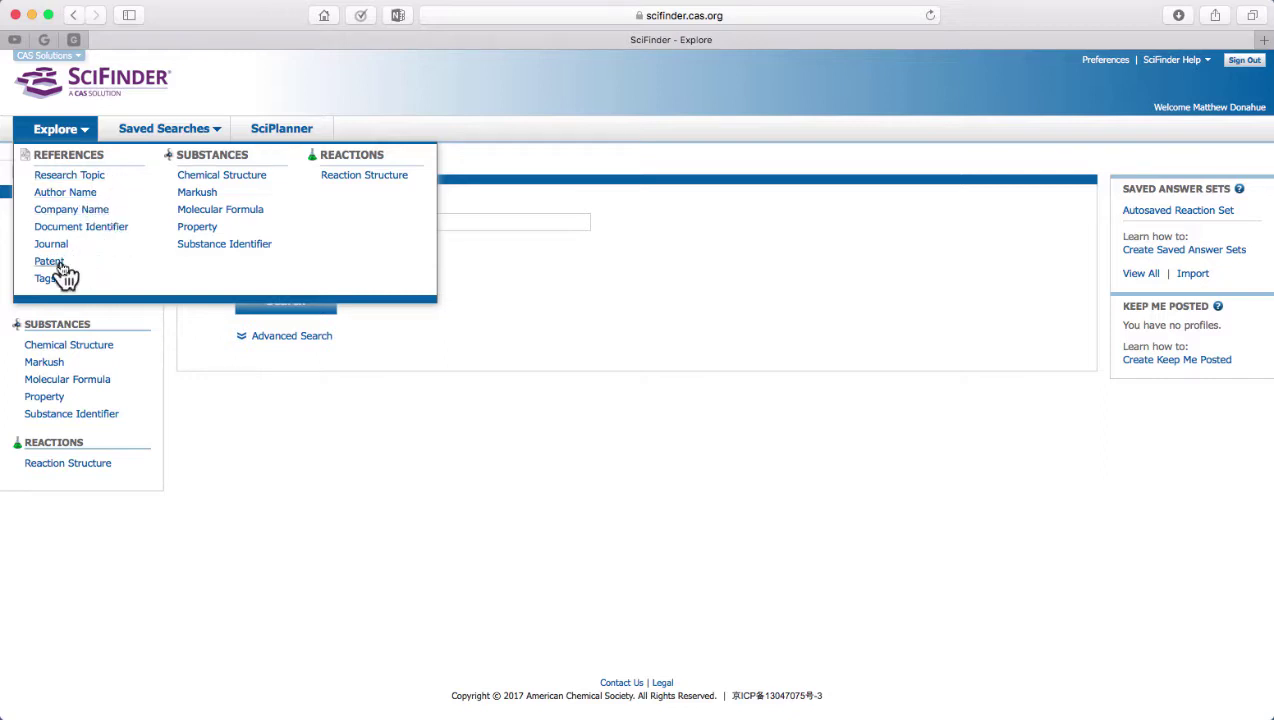
# Open the Chemical Structure search editor and place a trial benzene ring.
pyautogui.click(245, 184)
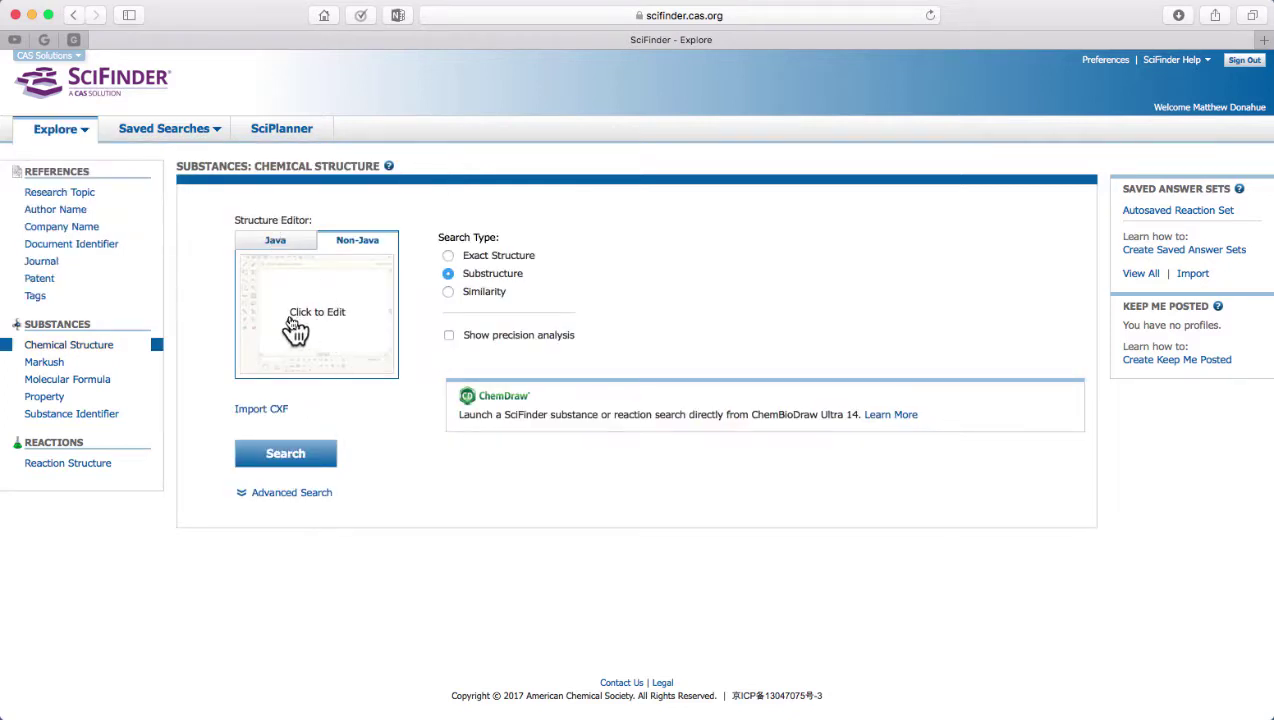
pyautogui.click(327, 314)
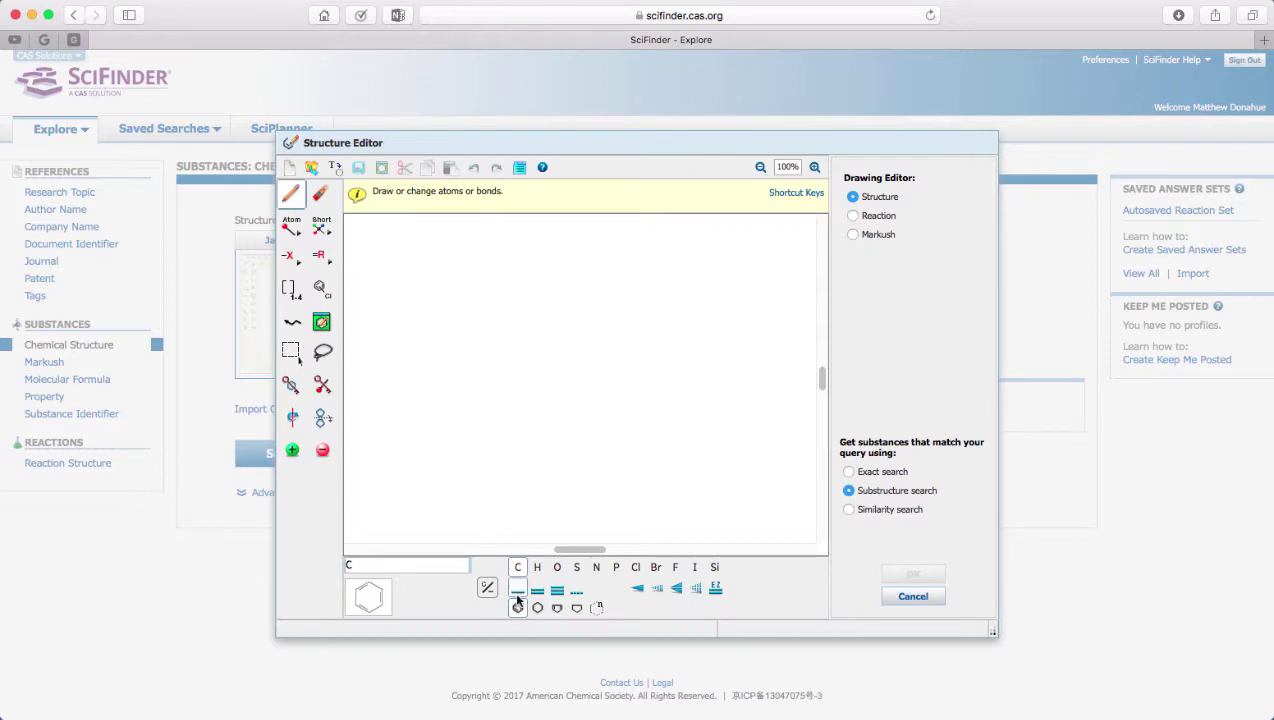
pyautogui.click(517, 607)
pyautogui.click(571, 389)
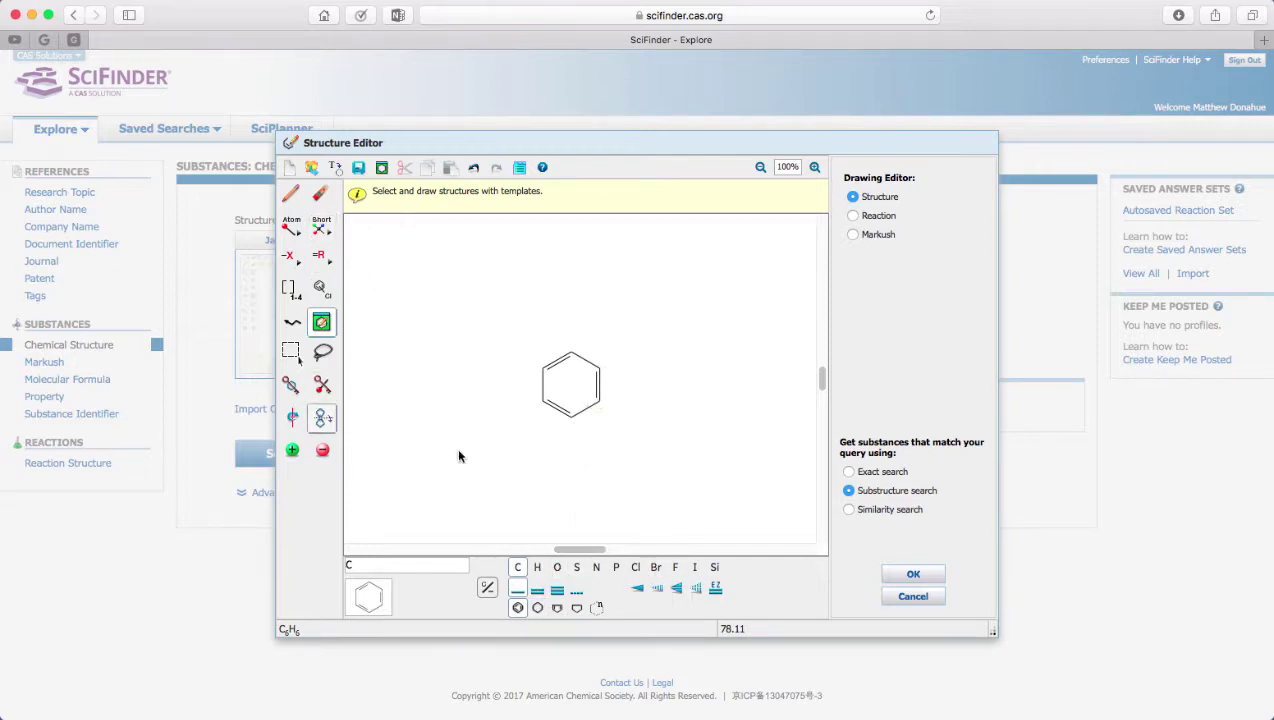
# Close the structure editor, discarding the benzene drawing without saving.
pyautogui.click(912, 596)
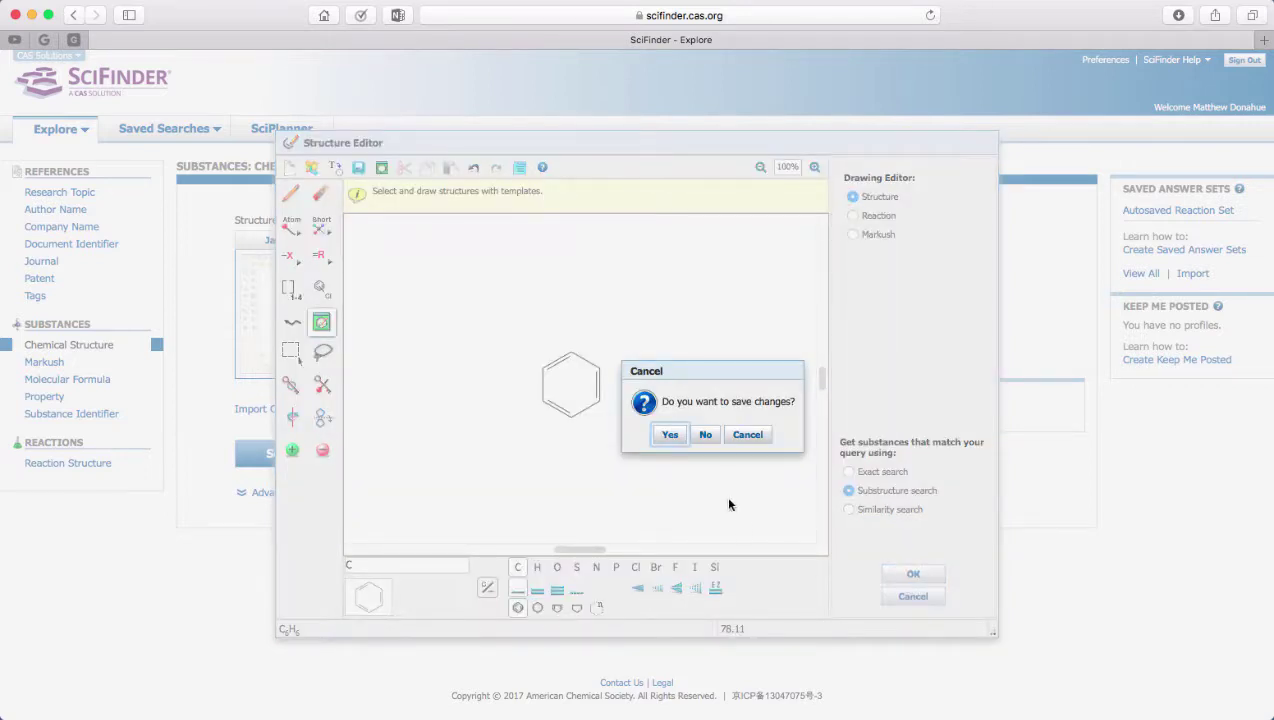
pyautogui.click(670, 436)
pyautogui.click(656, 407)
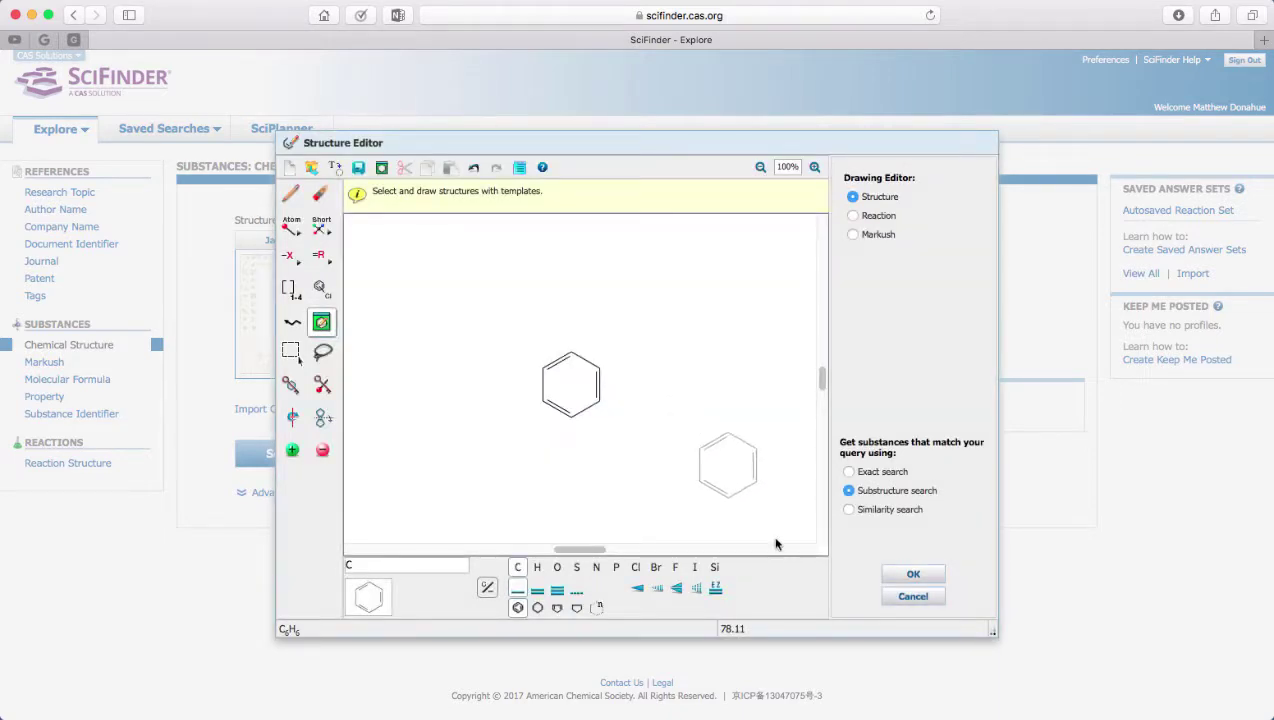
pyautogui.click(910, 596)
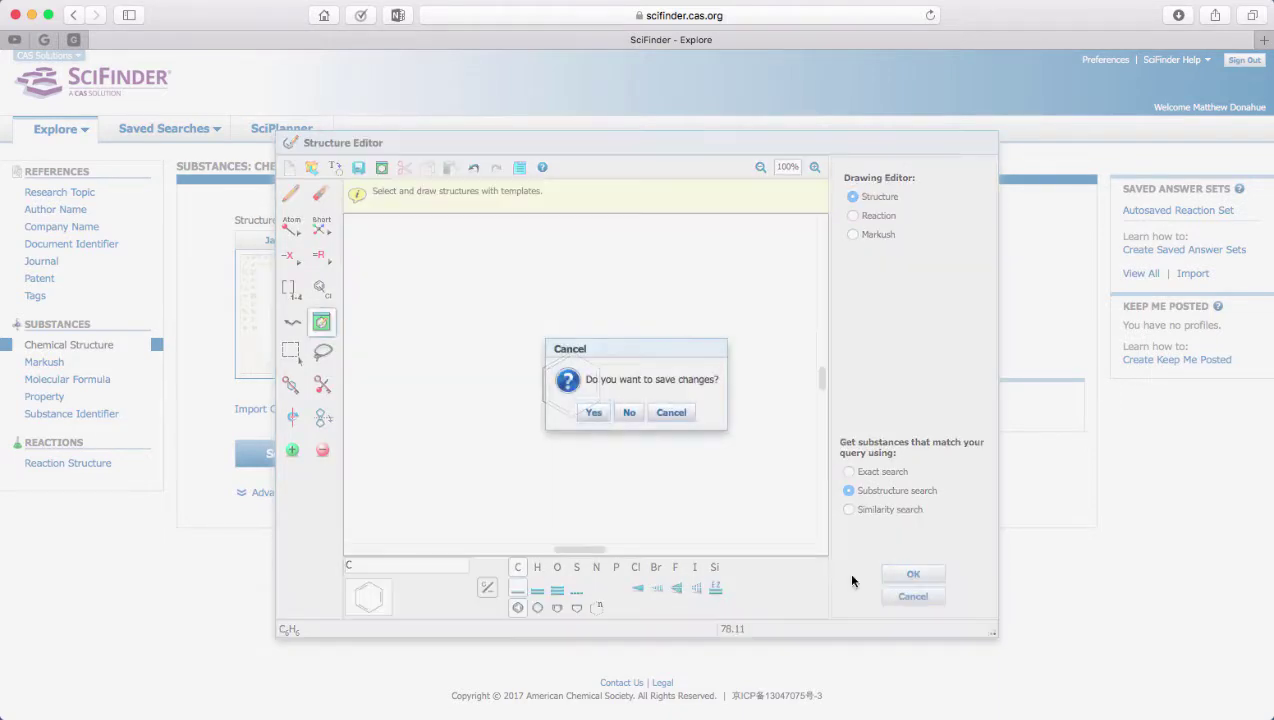
pyautogui.click(629, 413)
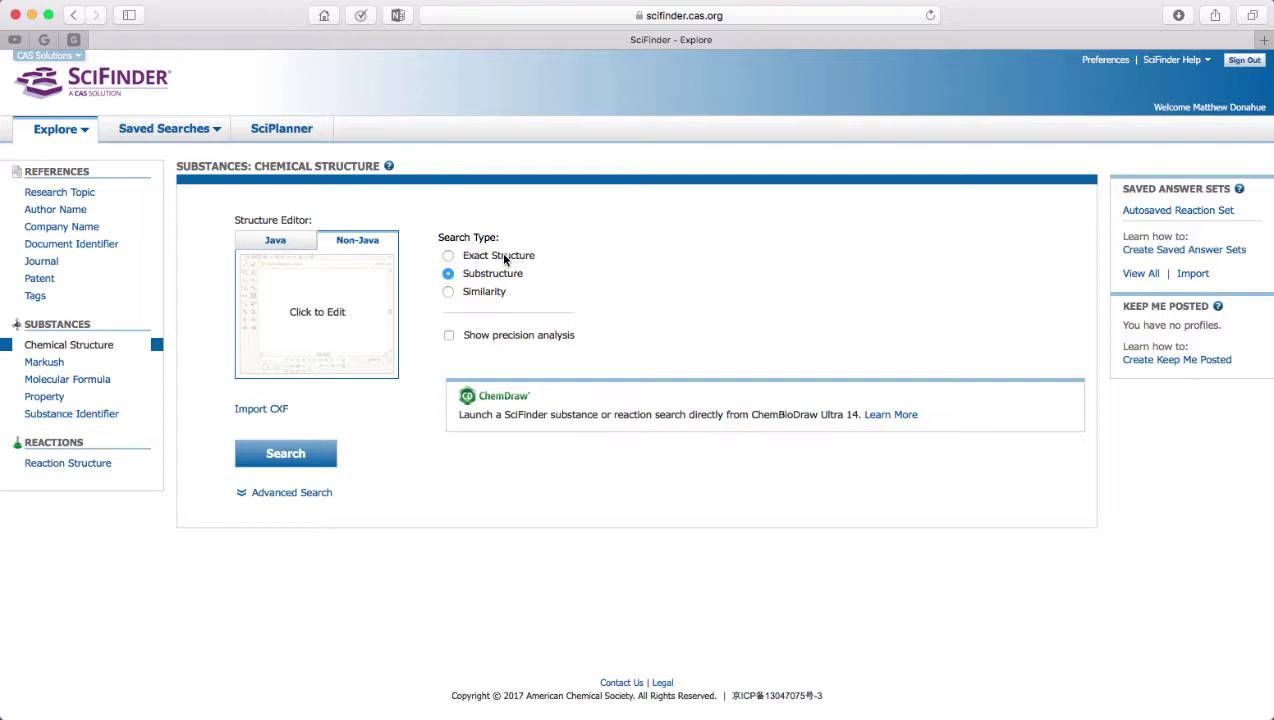
# Open the Author Name reference search and enter the author's last and first names.
pyautogui.click(98, 465)
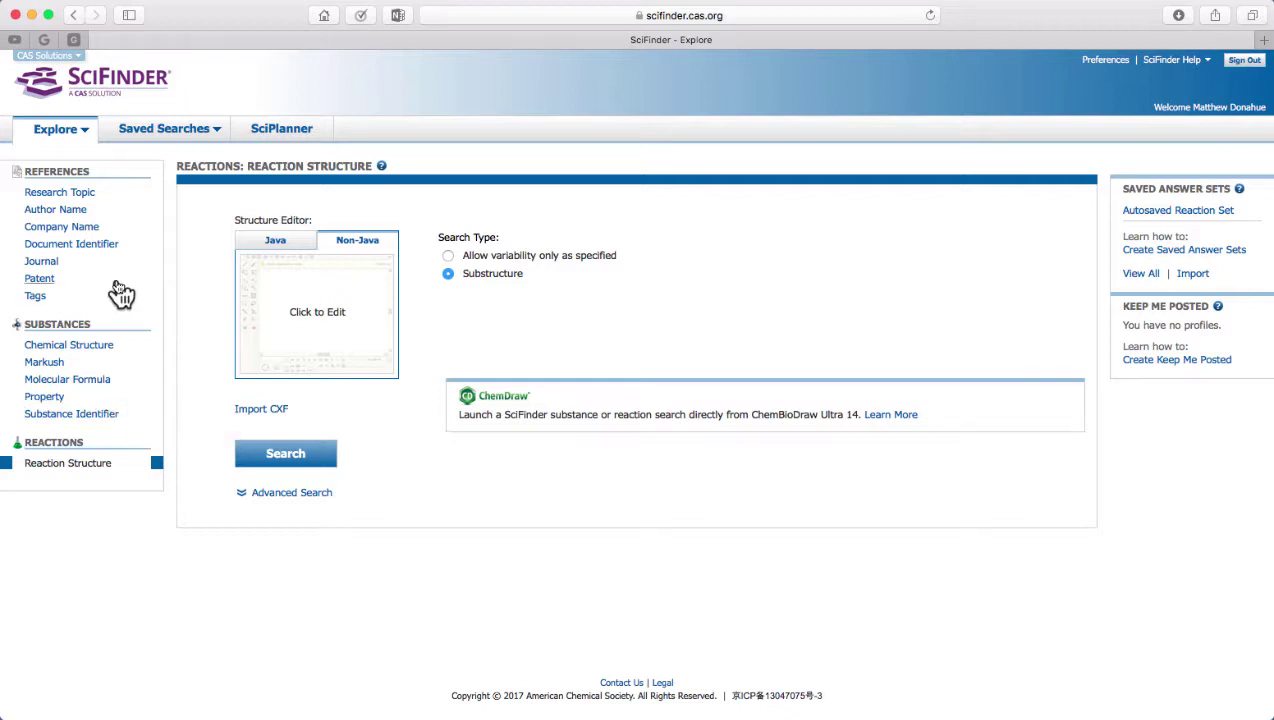
pyautogui.click(72, 212)
pyautogui.click(287, 238)
pyautogui.write('Donahue')
pyautogui.press('Tab')
pyautogui.write('matthew')
pyautogui.press('Tab')
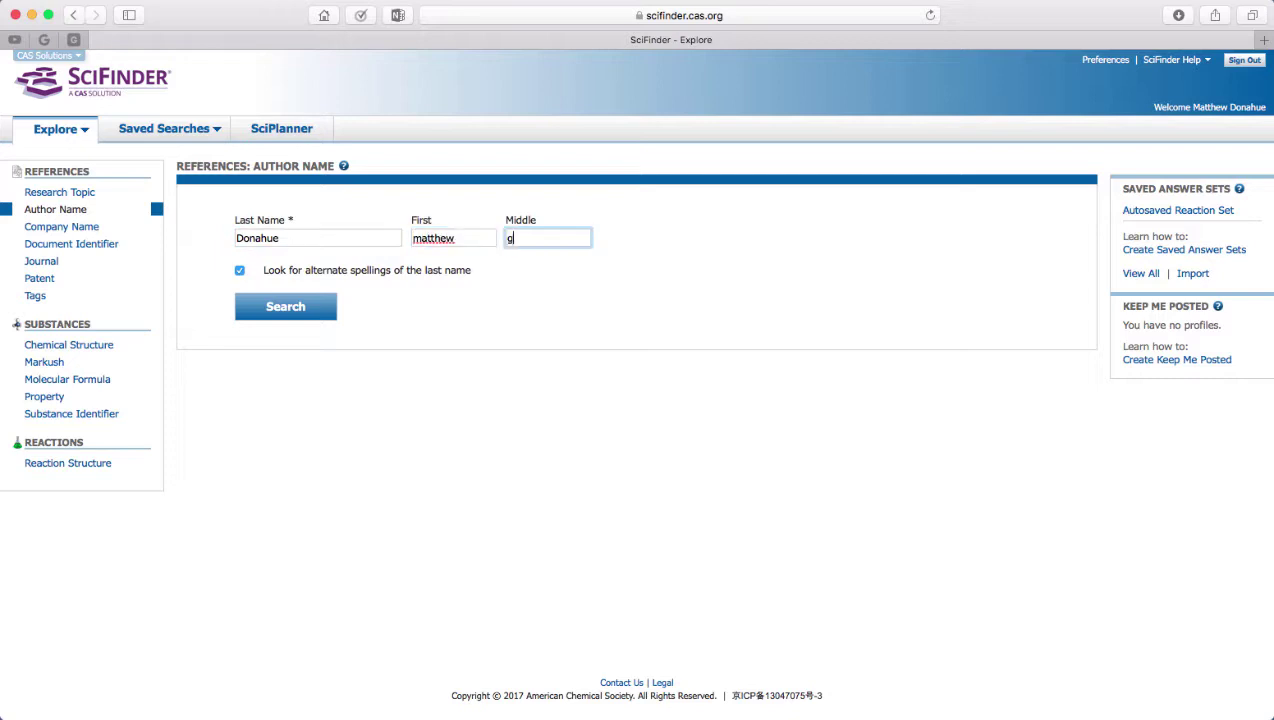
# Get the 18 references for the middle-initial author variant and open Other Sources for the first.
pyautogui.click(281, 312)
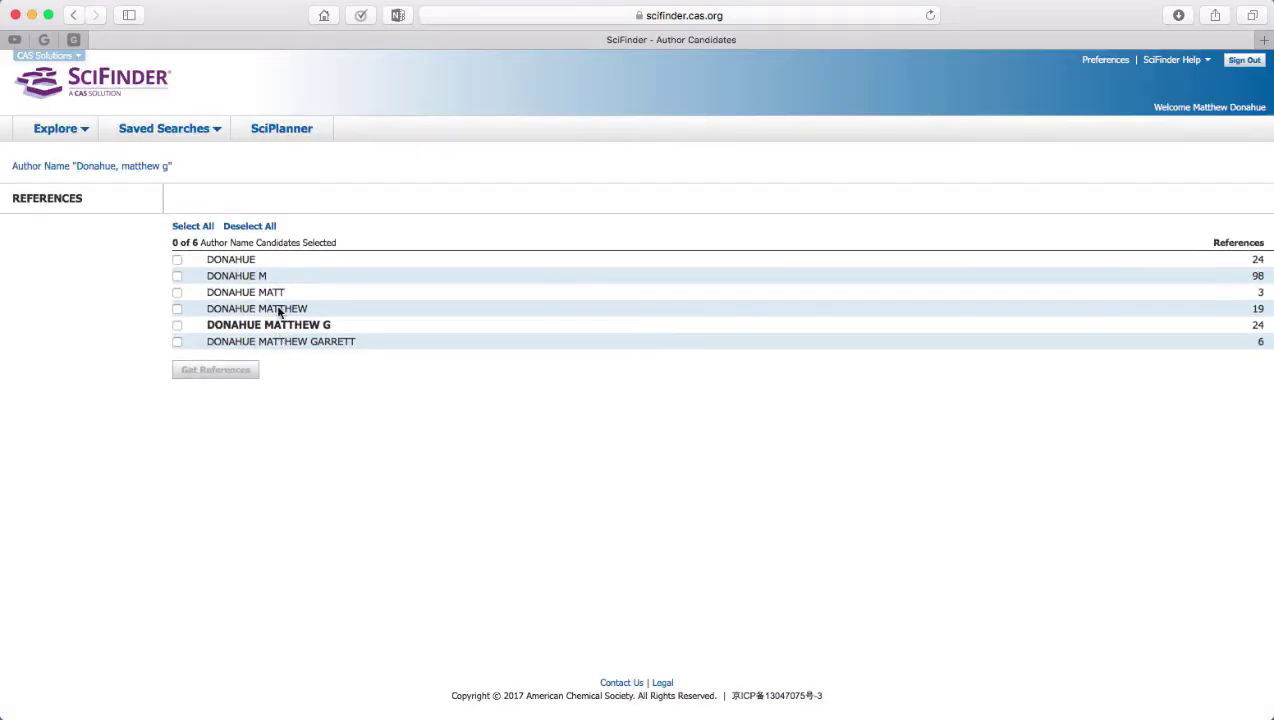
pyautogui.click(177, 325)
pyautogui.click(197, 370)
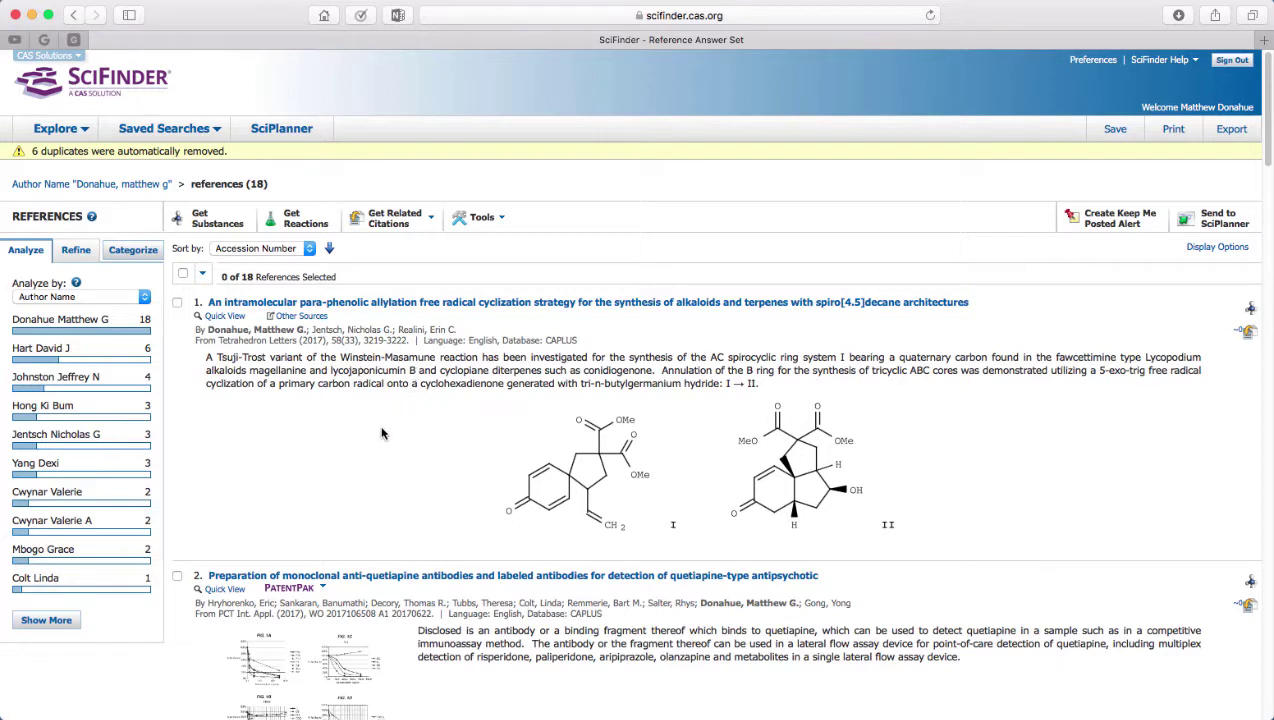
pyautogui.scroll(-1, 381, 437)
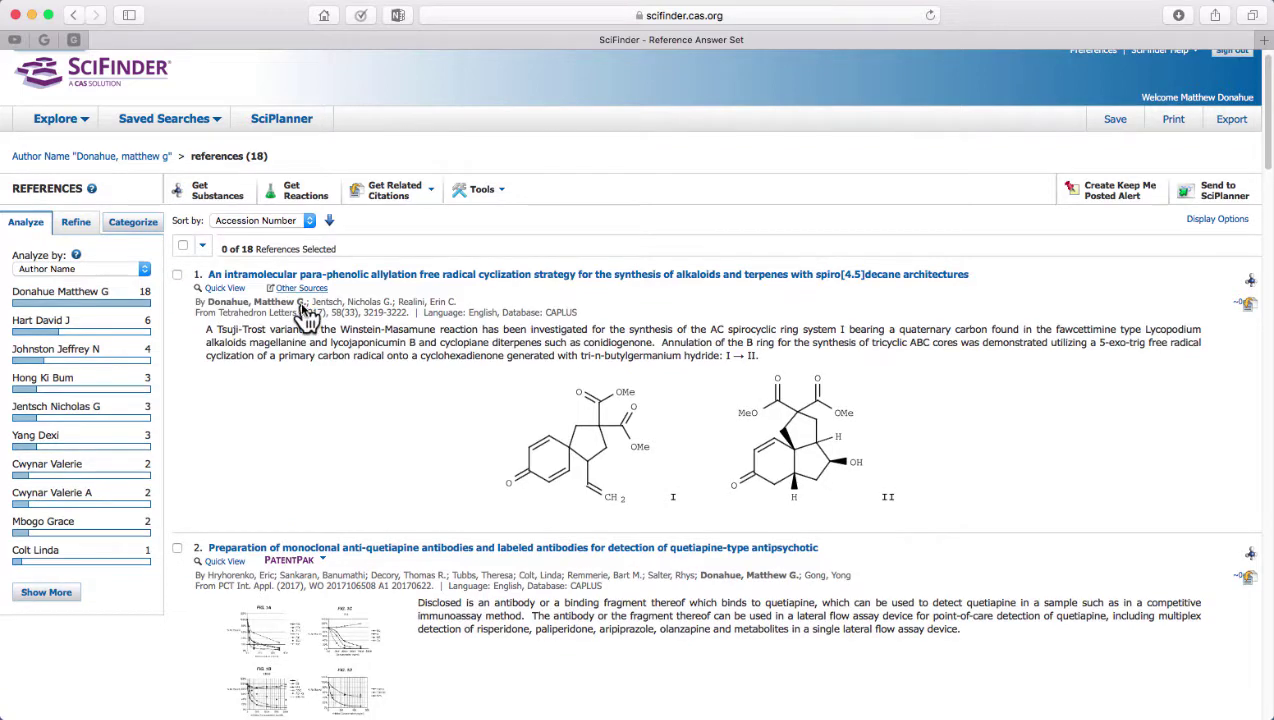
pyautogui.click(305, 310)
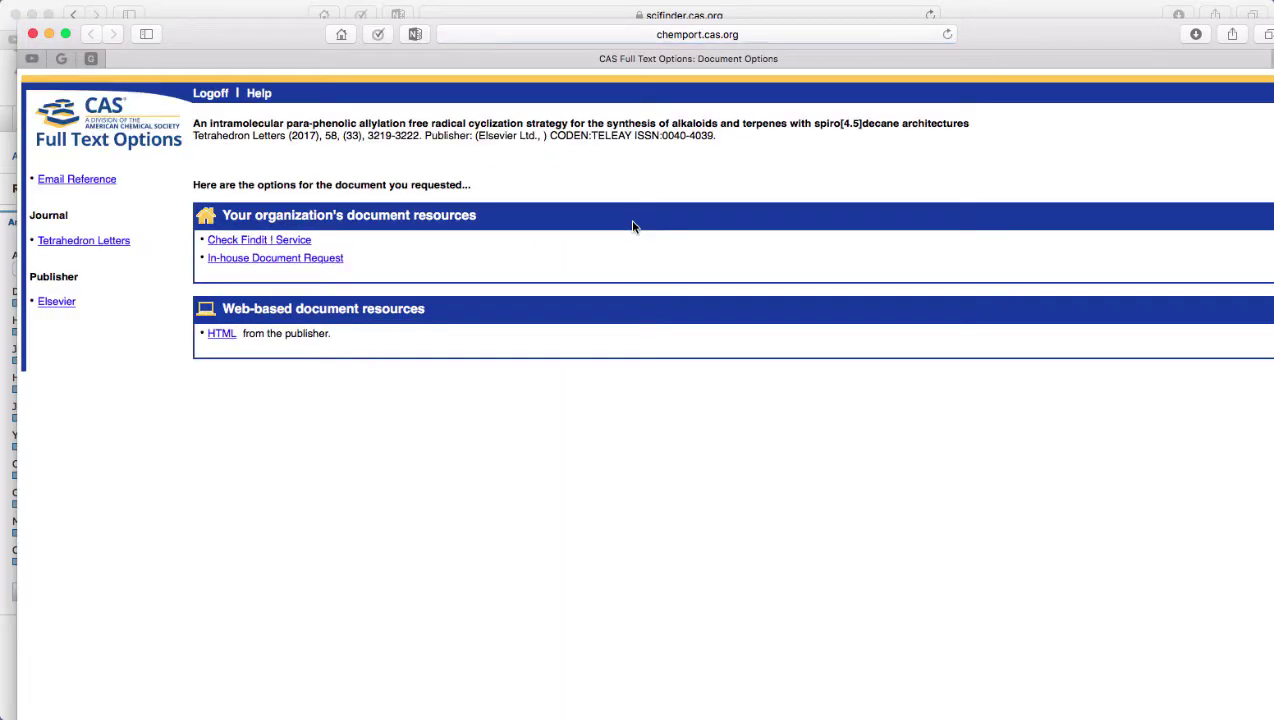
# Open the article's HTML link on ScienceDirect and download it as a PDF.
pyautogui.click(221, 336)
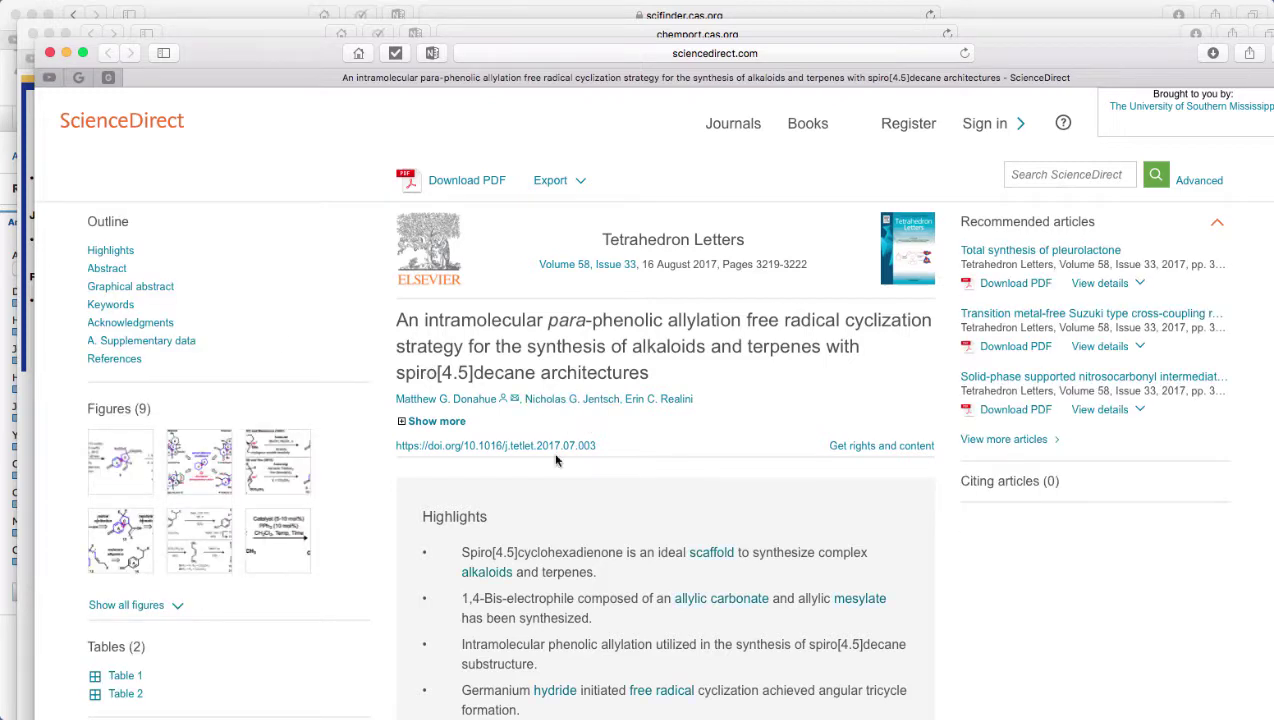
pyautogui.click(463, 186)
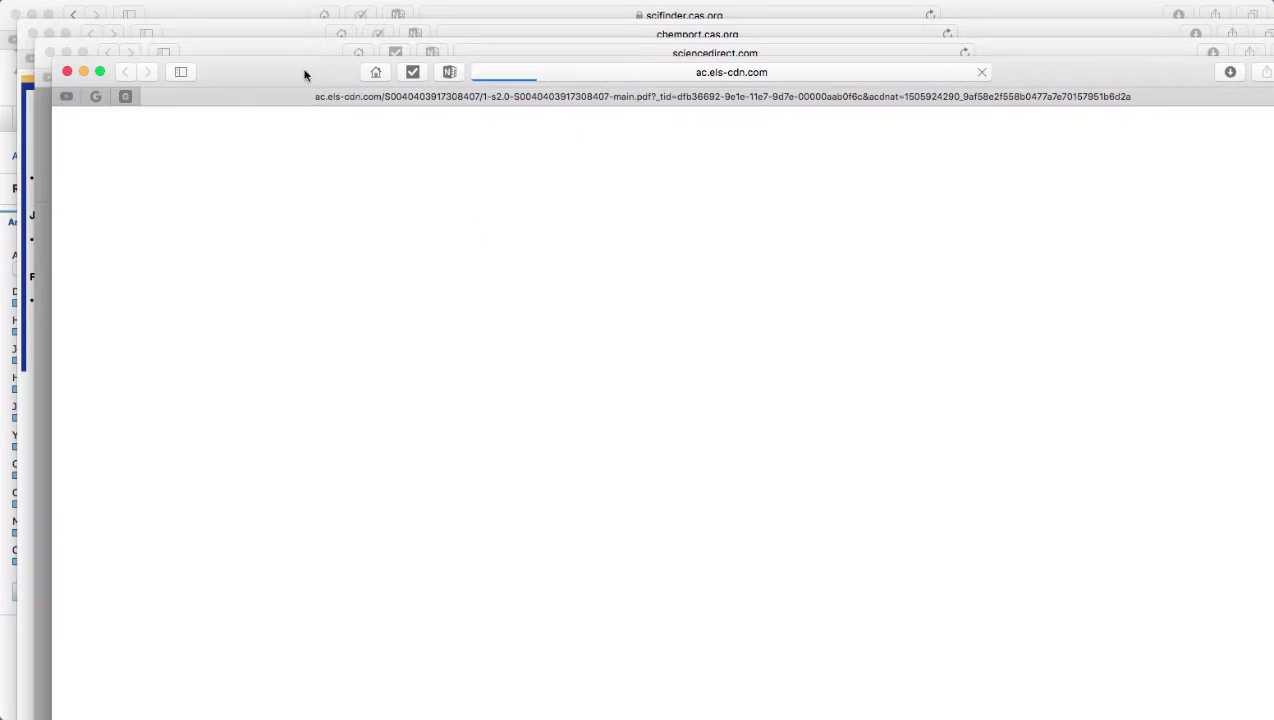
# Reposition the PDF window and scroll through the article to Table 1 on page 3221.
pyautogui.moveTo(262, 64); pyautogui.dragTo(220, 33)
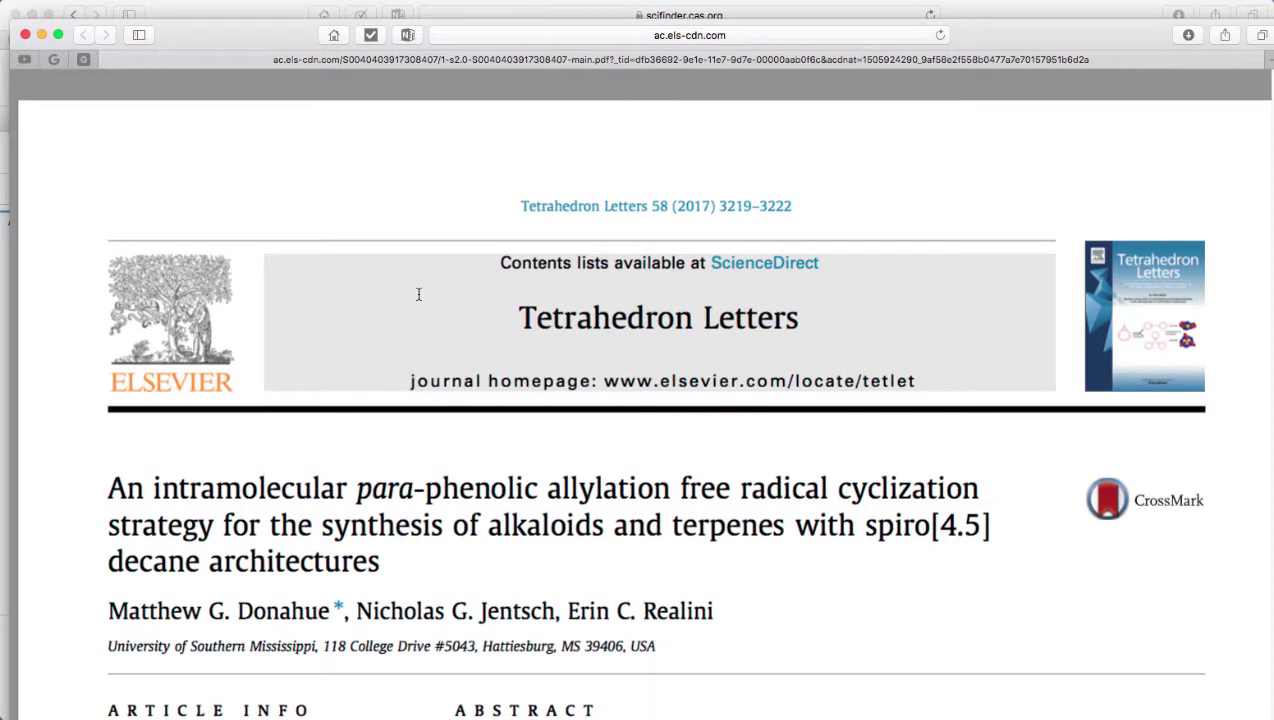
pyautogui.scroll(-1, 419, 294)
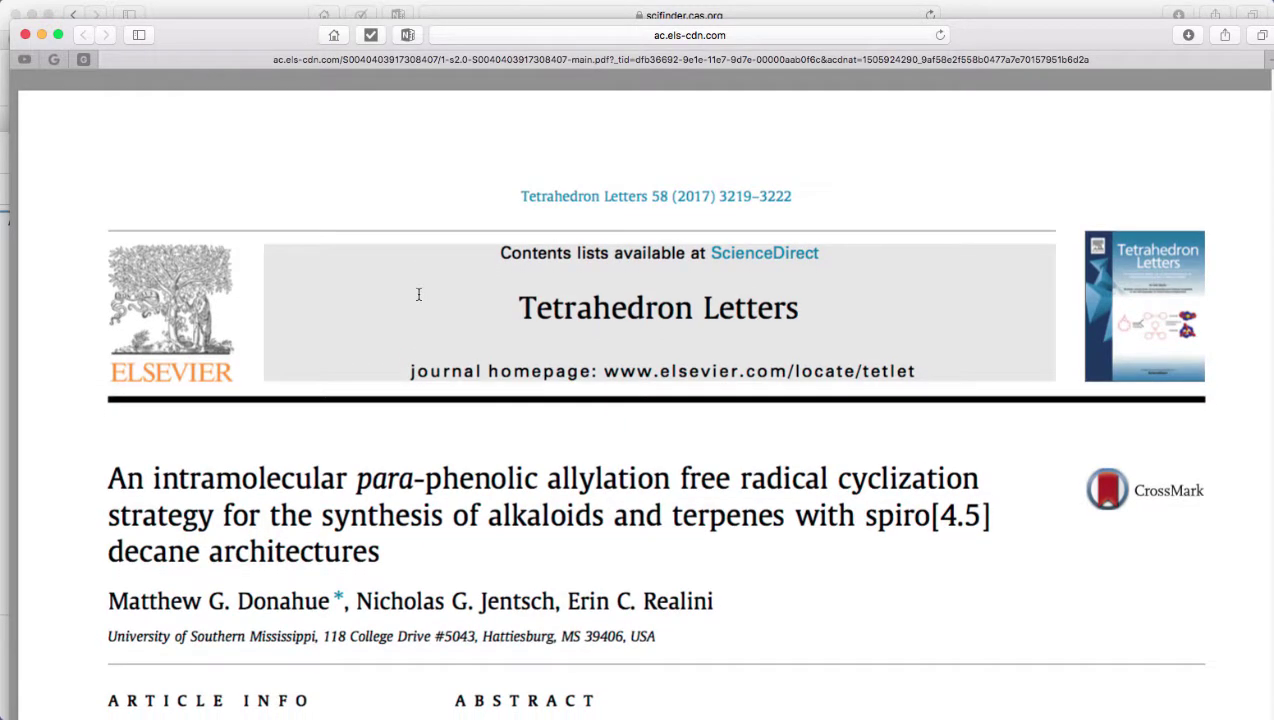
pyautogui.scroll(-5, 419, 294)
pyautogui.scroll(-2, 419, 294)
pyautogui.scroll(-3, 419, 294)
pyautogui.scroll(-9, 419, 294)
pyautogui.scroll(-2, 480, 326)
pyautogui.scroll(-2, 480, 326)
pyautogui.scroll(-5, 480, 326)
pyautogui.scroll(-14, 480, 326)
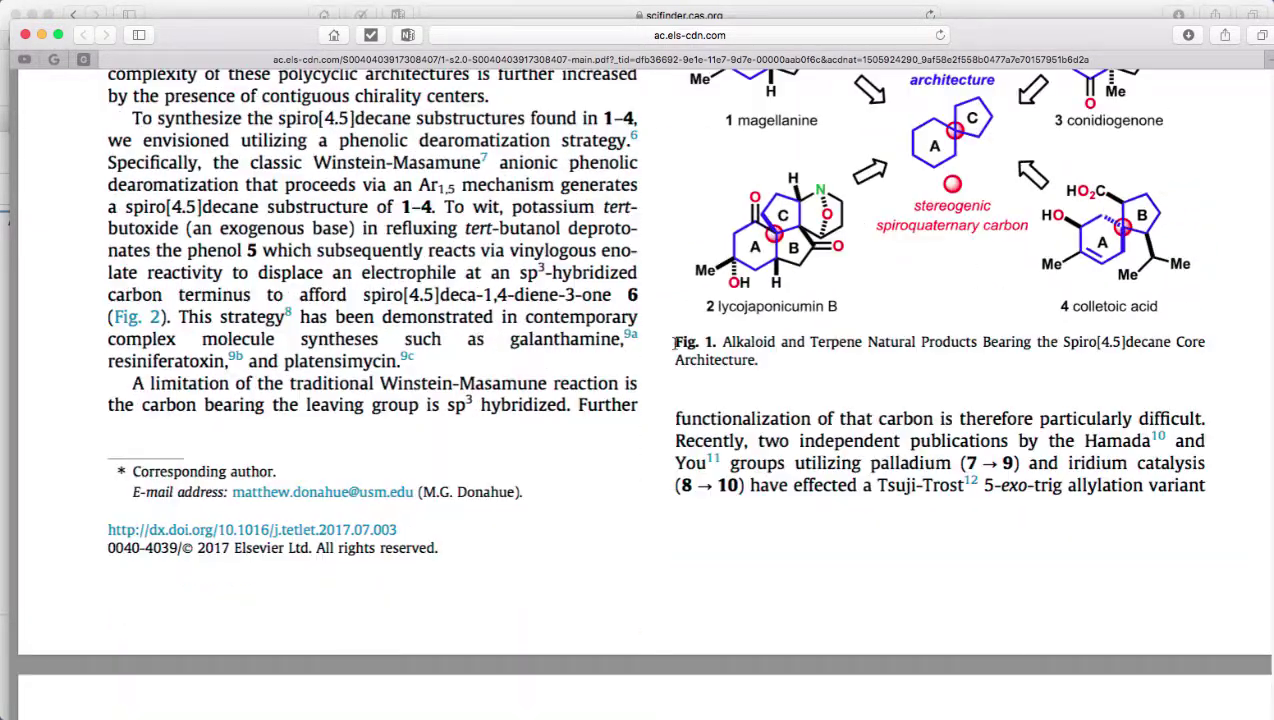
pyautogui.scroll(-4, 542, 350)
pyautogui.scroll(-3, 542, 350)
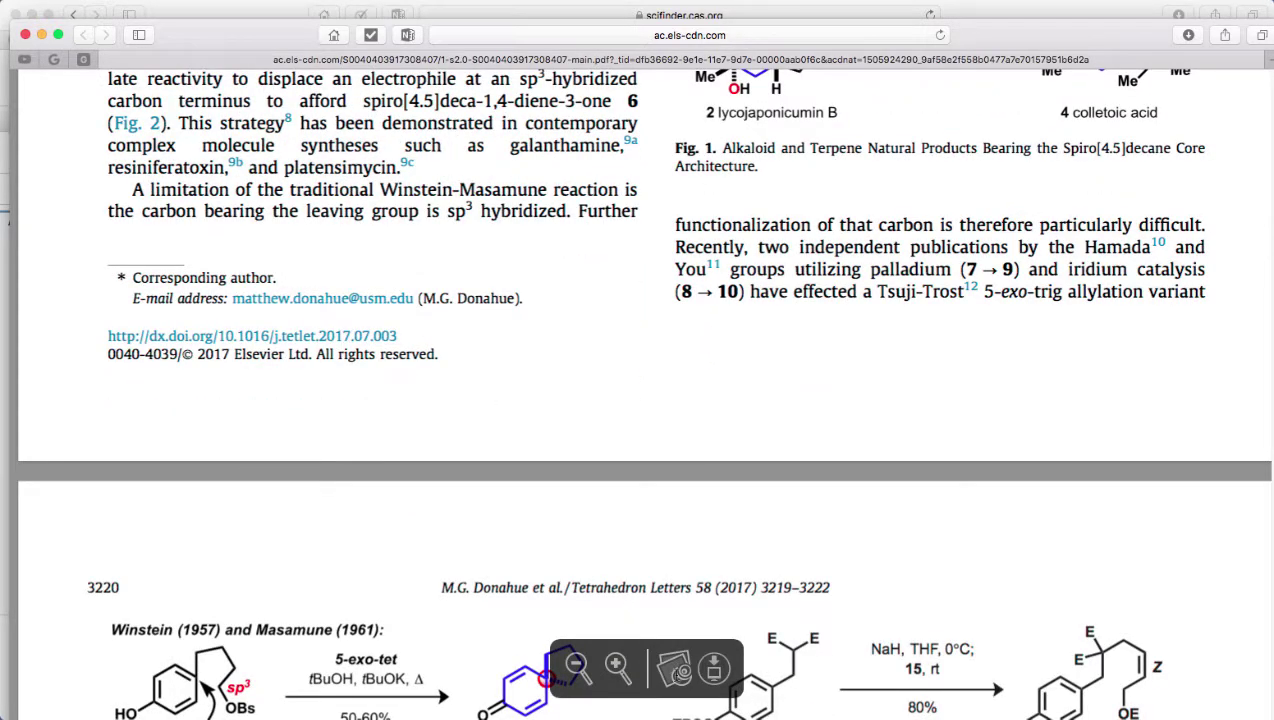
pyautogui.scroll(-3, 643, 566)
pyautogui.scroll(-3, 643, 566)
pyautogui.scroll(-5, 641, 566)
pyautogui.scroll(-4, 639, 567)
pyautogui.scroll(-10, 639, 567)
pyautogui.scroll(-1, 640, 568)
pyautogui.scroll(-7, 640, 570)
pyautogui.scroll(-2, 641, 573)
pyautogui.scroll(-4, 641, 573)
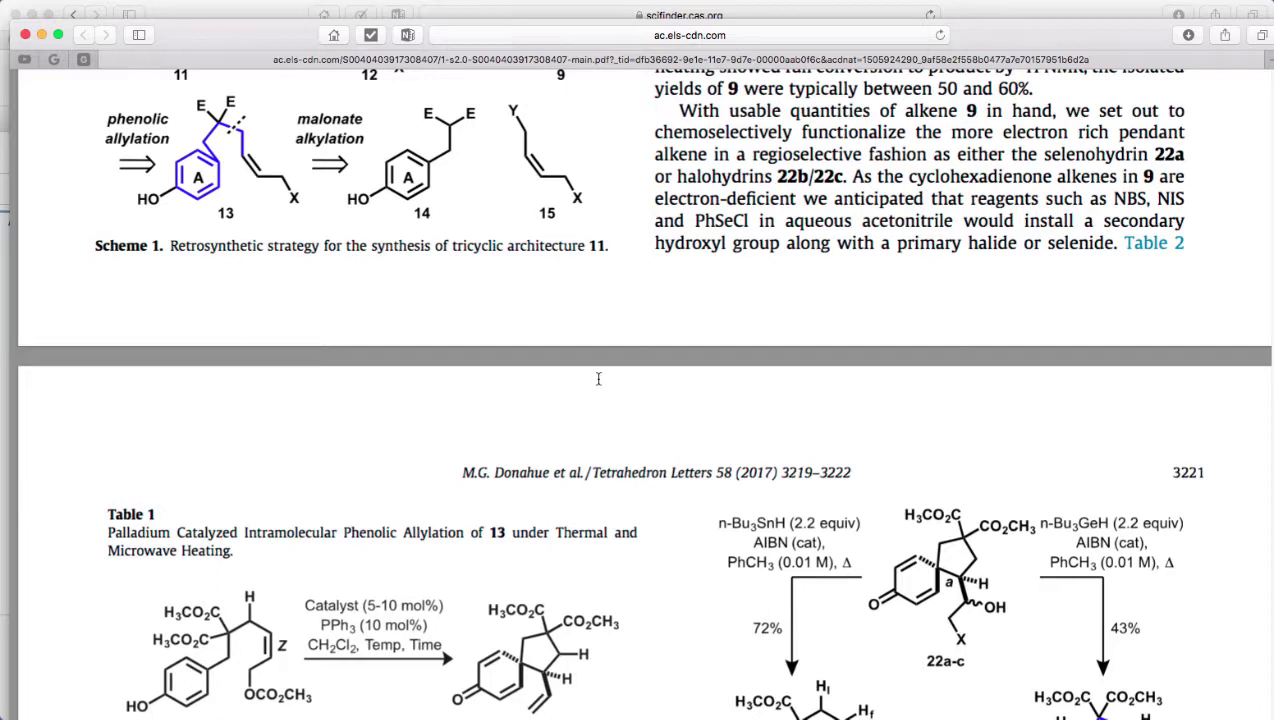